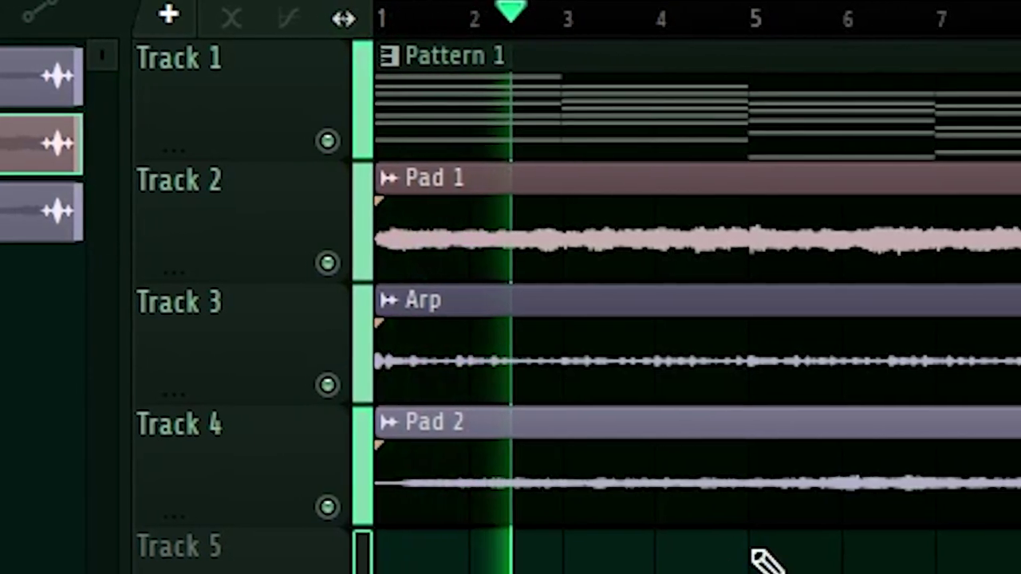
# - Inspect the channel settings of the Arp audio clip on Track 3
pyautogui.doubleClick(757, 321)
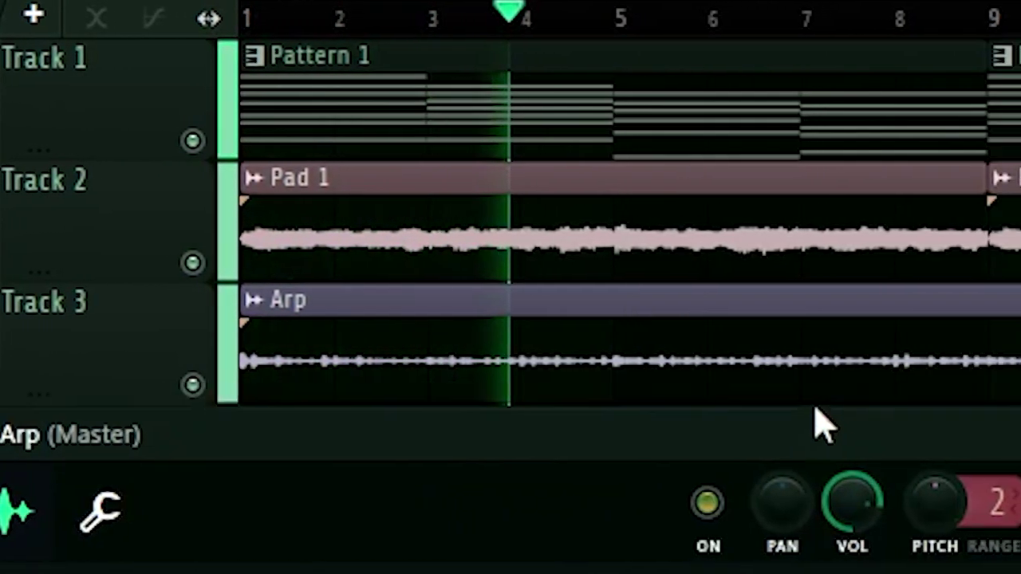
pyautogui.click(1019, 429)
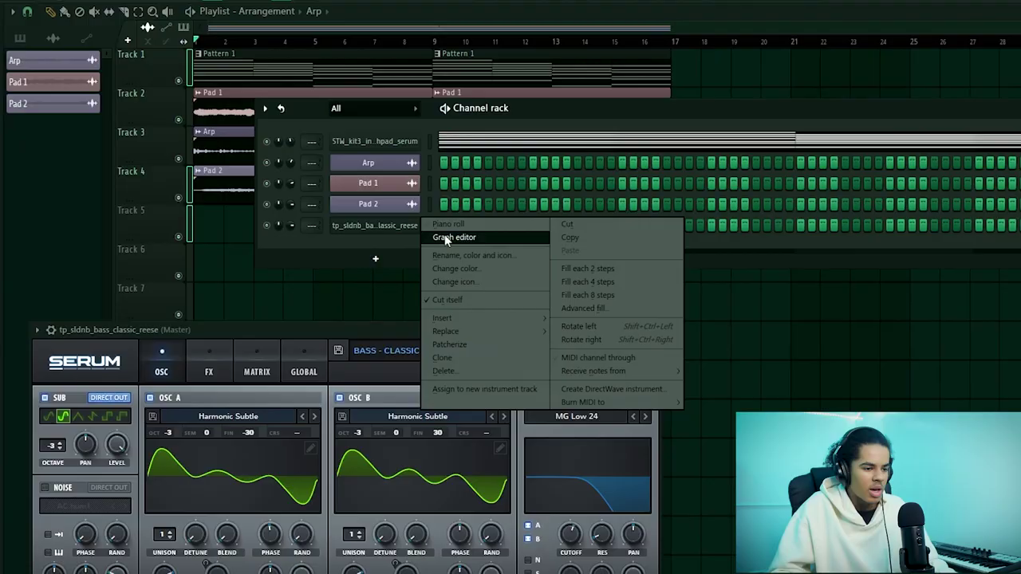
# - Write a reese bass line of two-bar root notes E, E, A and B in its piano roll and raise it one octave
pyautogui.click(445, 234)
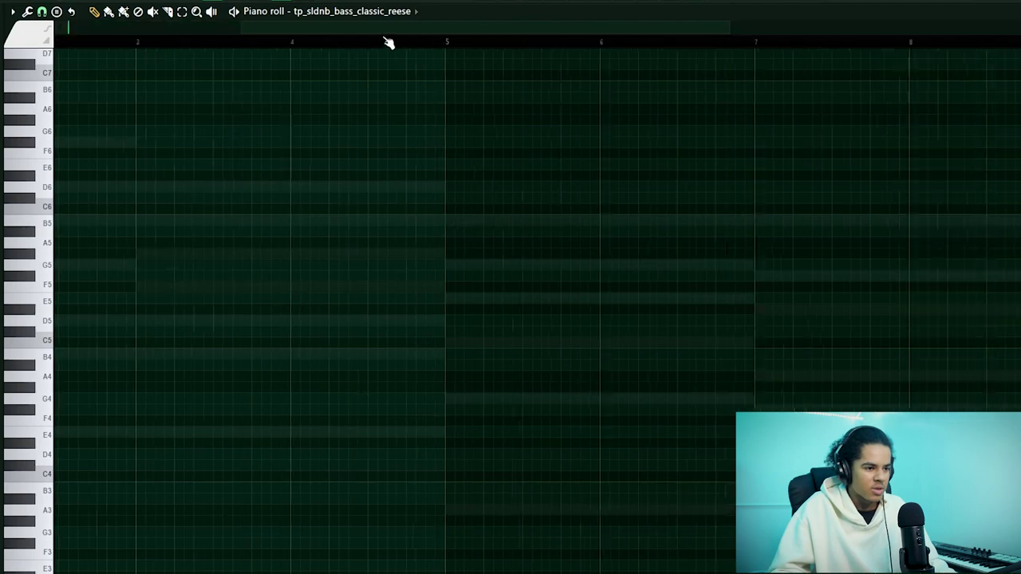
pyautogui.moveTo(386, 38); pyautogui.dragTo(69, 84)
pyautogui.scroll(-2, 236, 160)
pyautogui.scroll(-3, 271, 47)
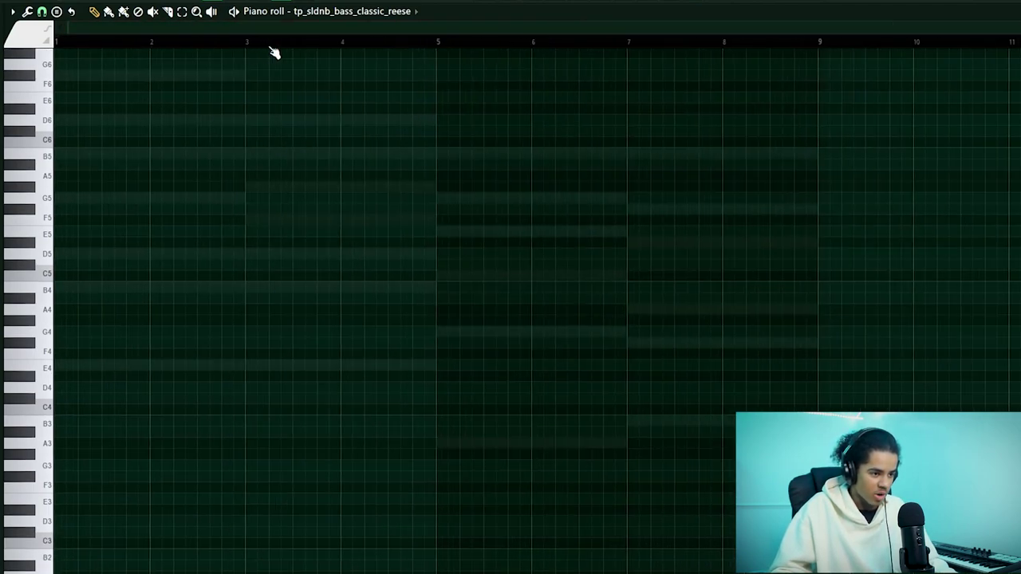
pyautogui.scroll(-1, 272, 49)
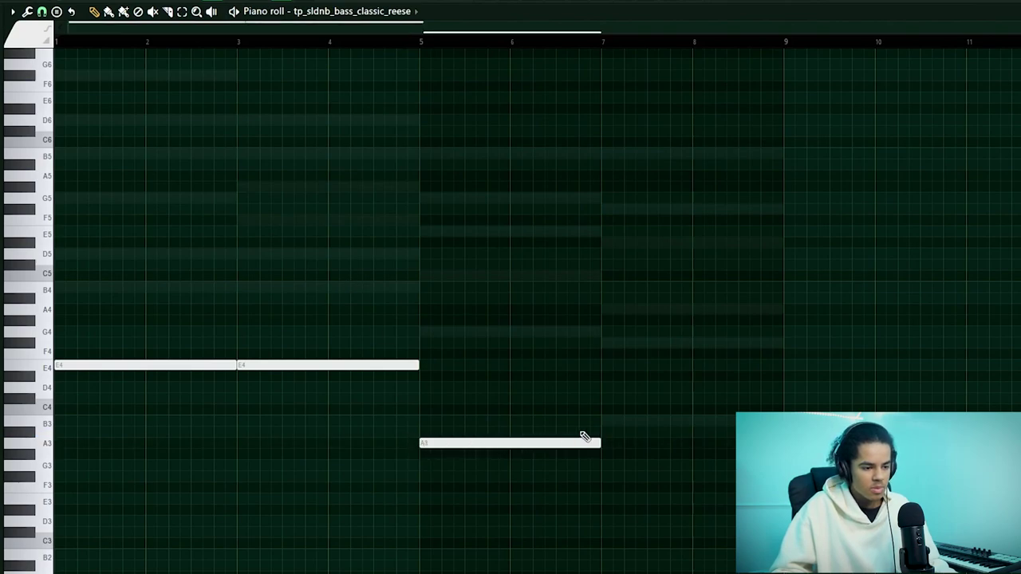
pyautogui.hotkey('ctrl', 'Up')
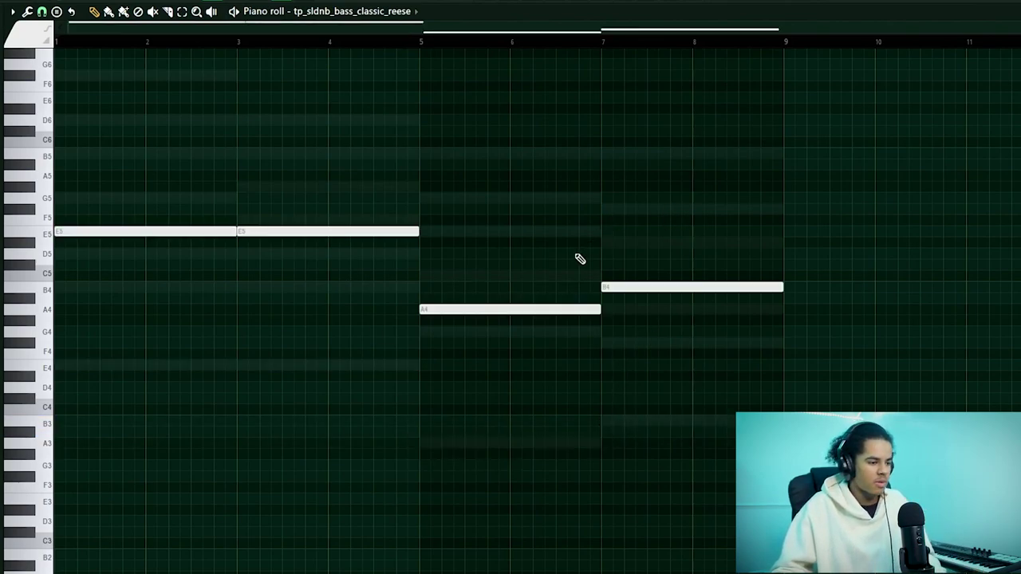
pyautogui.scroll(2, 319, 351)
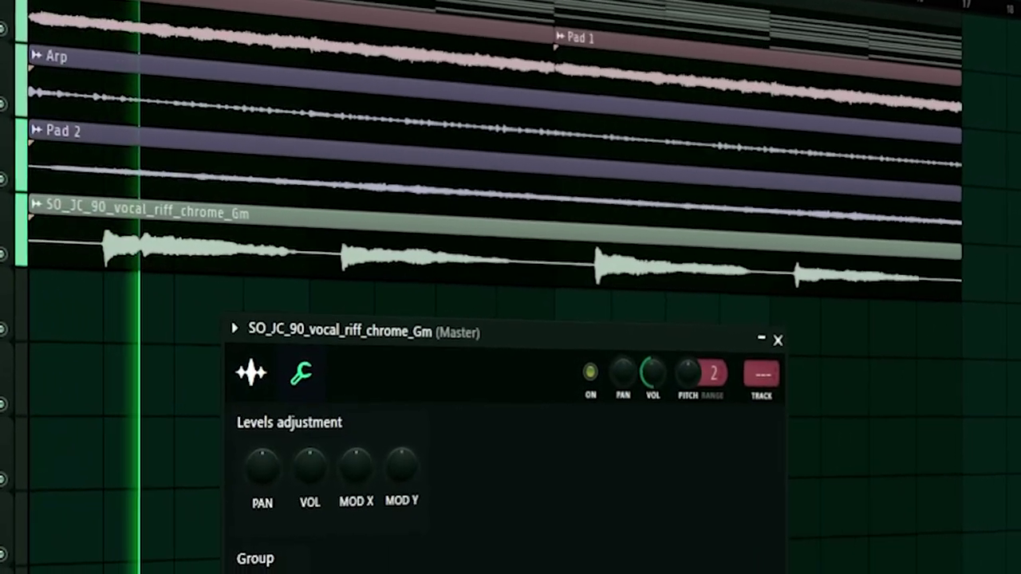
# - Close the vocal riff chrome clip's channel settings and slice the clip on Track 5 at bar 9
pyautogui.click(804, 321)
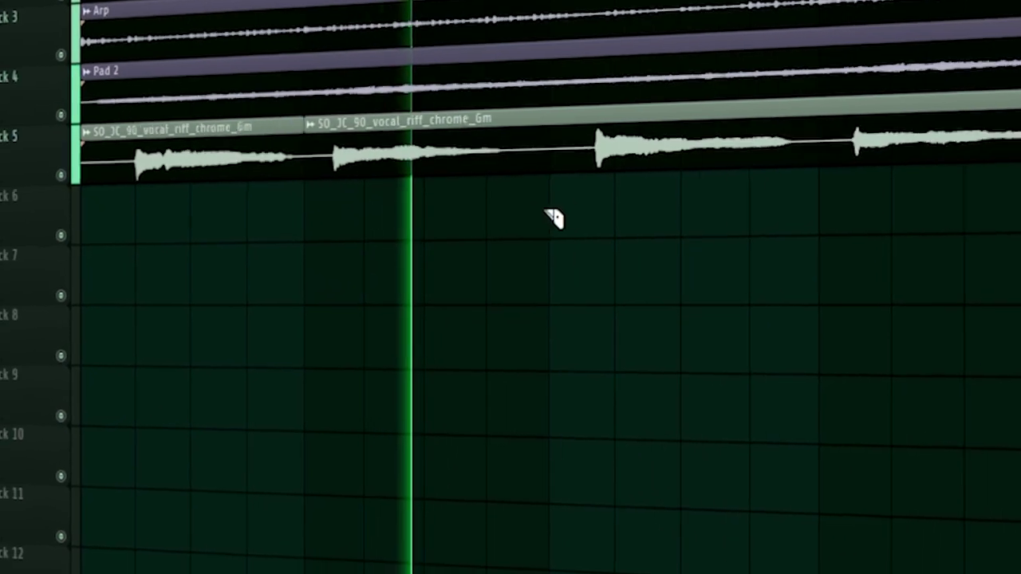
pyautogui.click(549, 113)
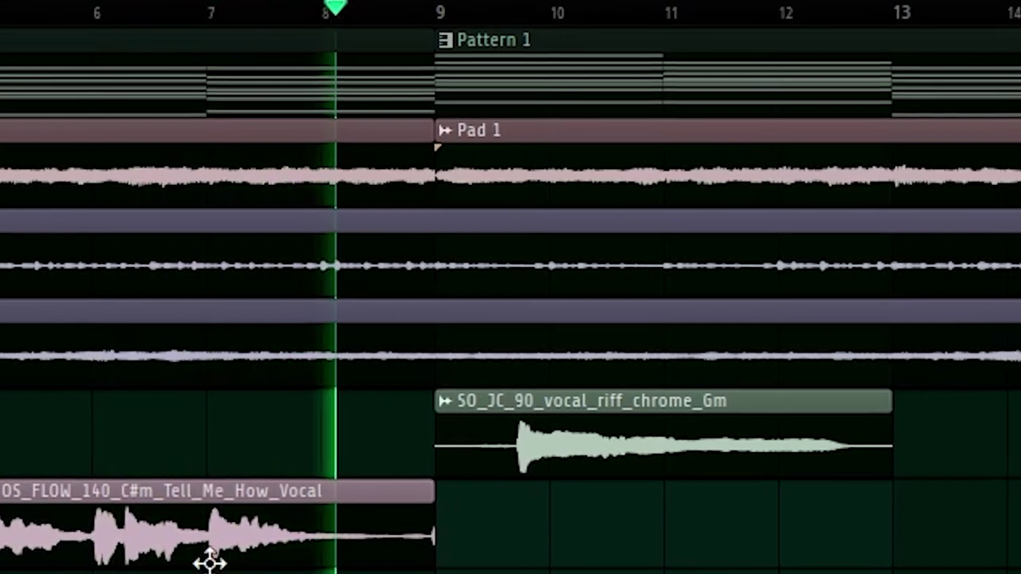
# - Move the Tell Me How vocal clip on Track 6 so it starts at bar 13
pyautogui.moveTo(395, 561); pyautogui.dragTo(775, 547)
pyautogui.moveTo(542, 550); pyautogui.dragTo(1007, 542)
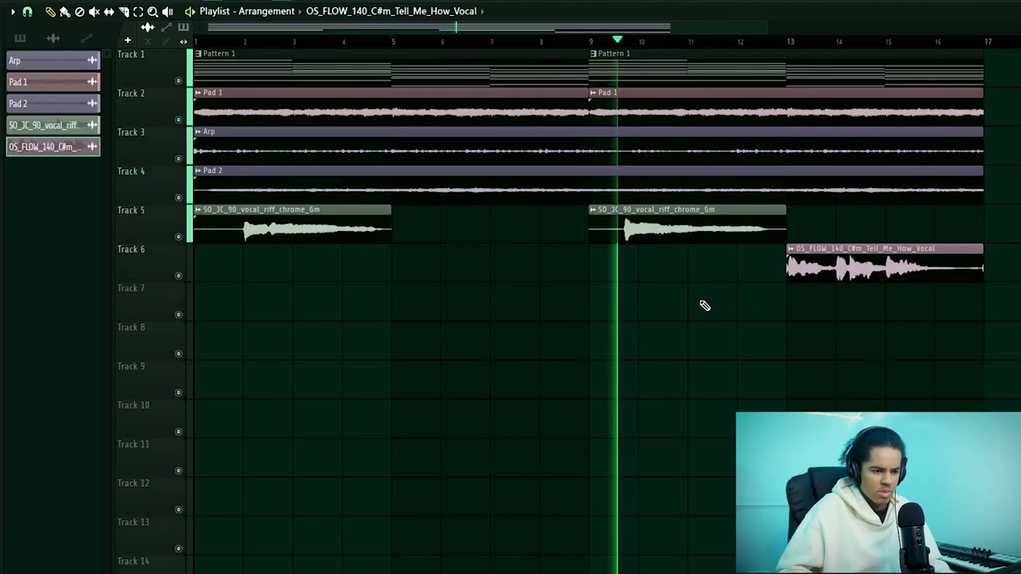
# - Lower the channel volume of the vocal riff chrome clip in its channel settings
pyautogui.scroll(-2, 710, 57)
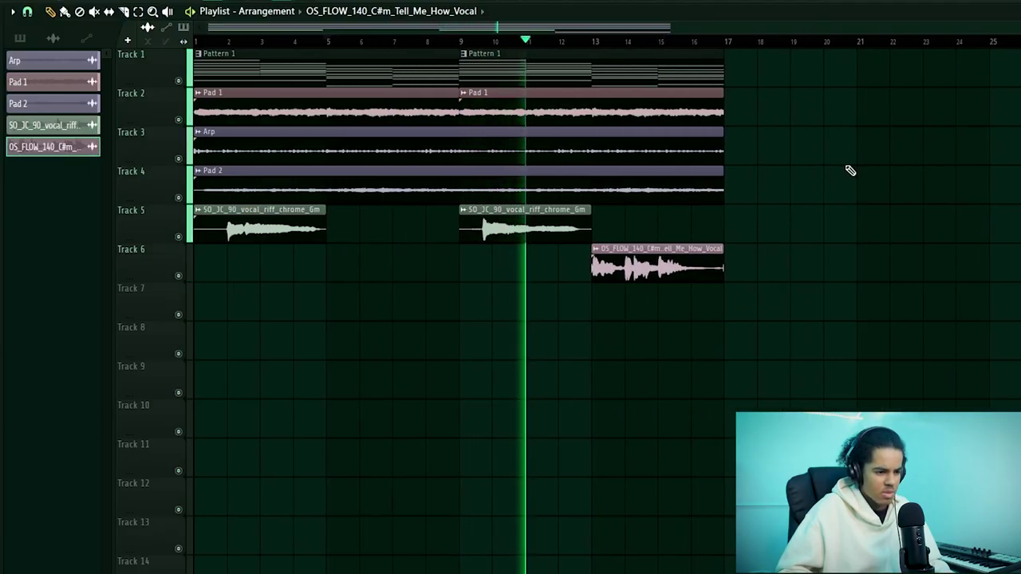
pyautogui.doubleClick(556, 229)
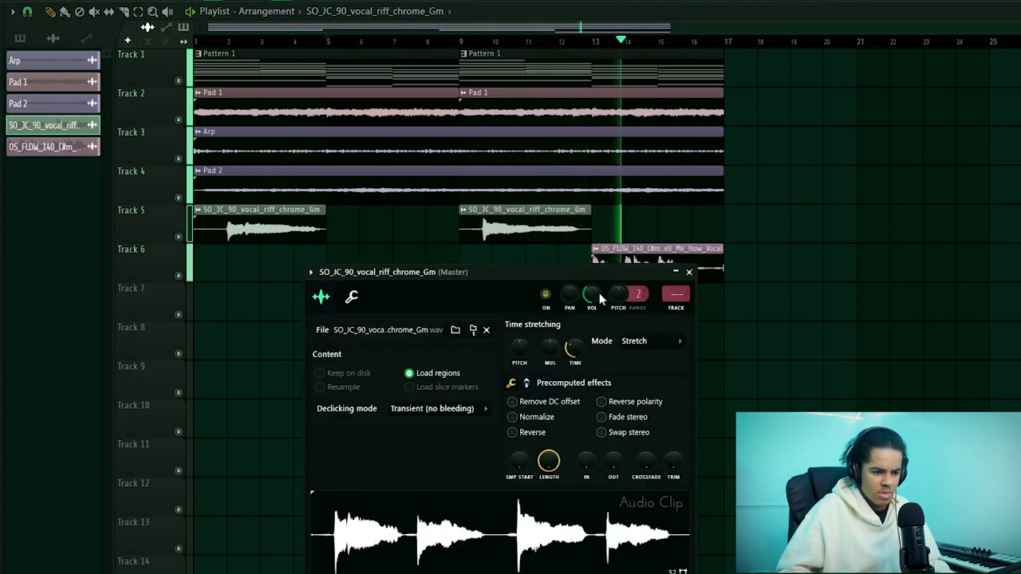
pyautogui.moveTo(581, 276); pyautogui.dragTo(572, 343)
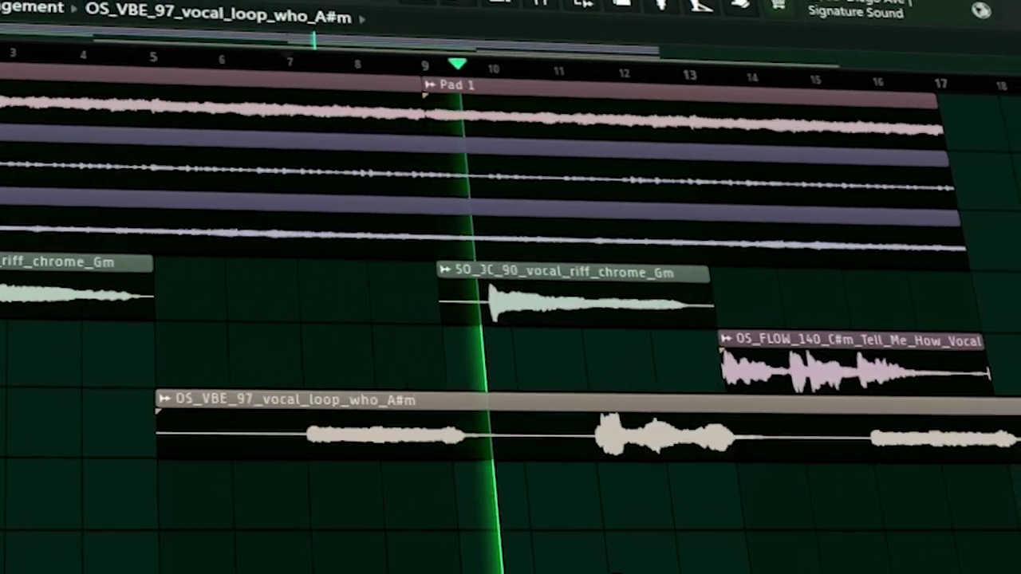
# - Slice the OS_VBE_97 "who" vocal loop at bars 11 and 13 and delete the piece between the cuts
pyautogui.press('c')
pyautogui.moveTo(600, 481); pyautogui.dragTo(595, 393)
pyautogui.moveTo(741, 486); pyautogui.dragTo(734, 399)
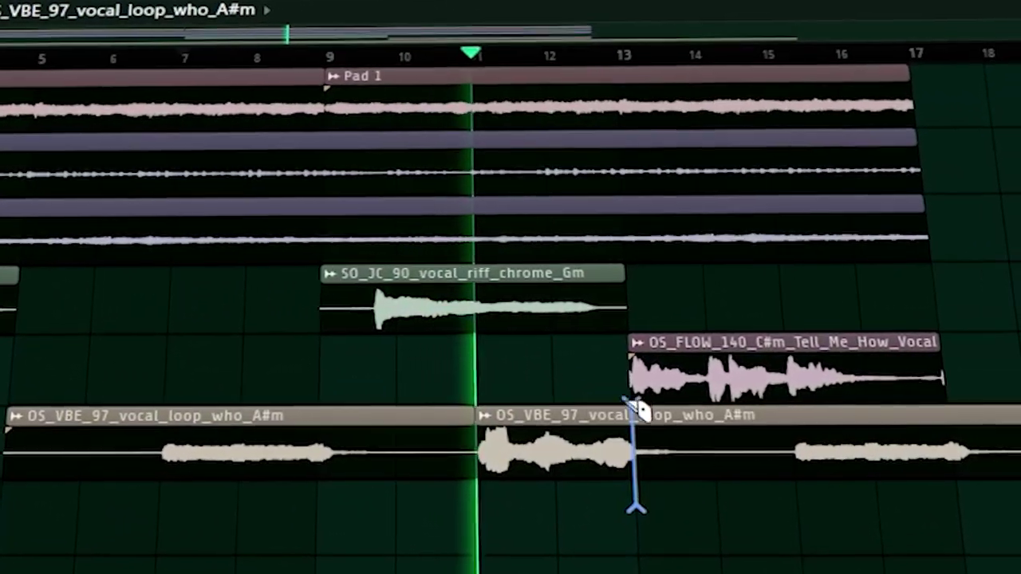
pyautogui.moveTo(641, 408); pyautogui.dragTo(636, 407)
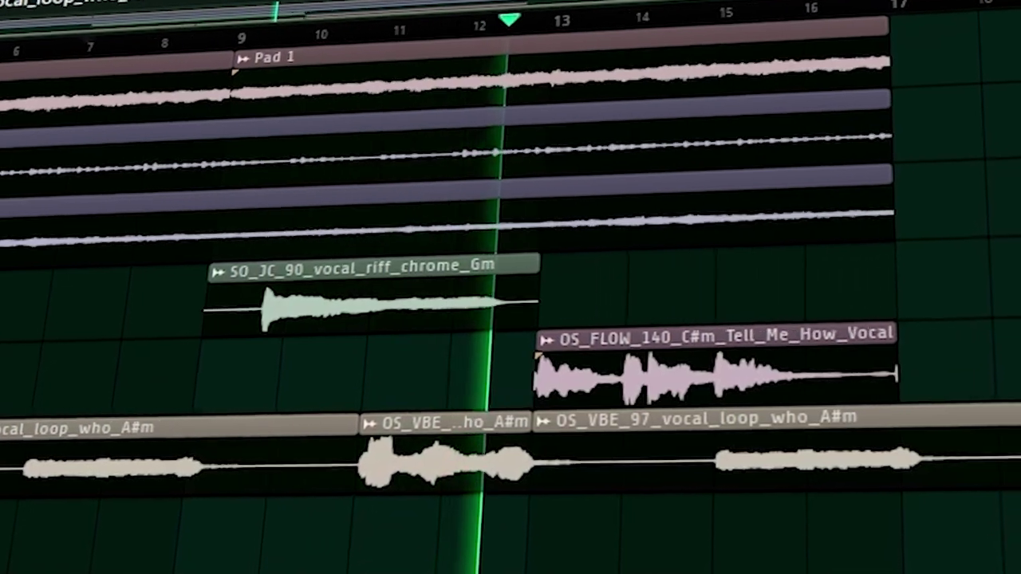
pyautogui.rightClick(469, 461)
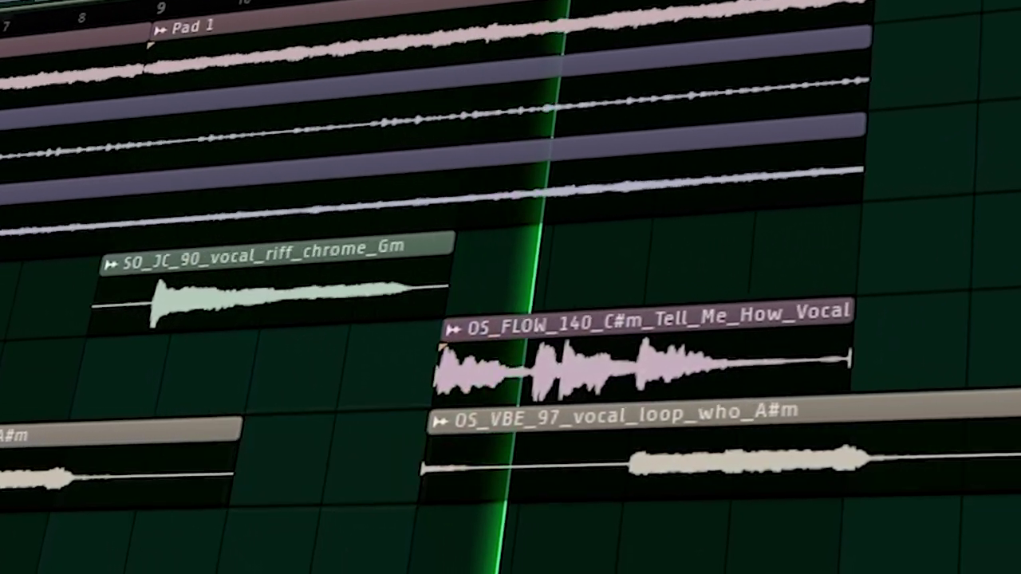
# - Slice the rest of the "who" vocal loop at bars 15 and 17 and delete the unwanted leftover pieces
pyautogui.moveTo(596, 518); pyautogui.dragTo(590, 423)
pyautogui.moveTo(843, 542); pyautogui.dragTo(837, 372)
pyautogui.rightClick(916, 449)
pyautogui.rightClick(403, 475)
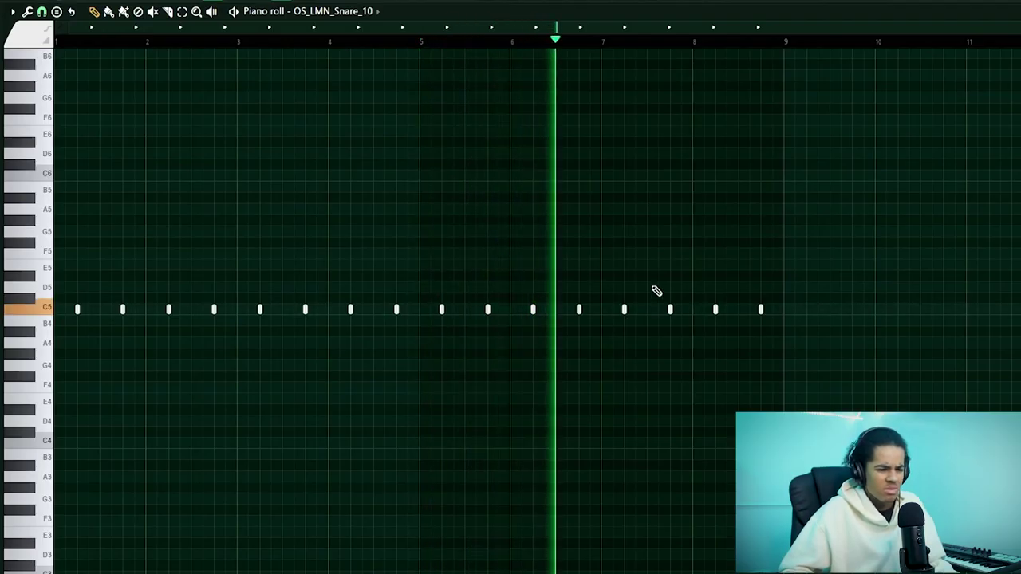
# - Duplicate the low loose hat notes in the piano roll so they fill bars 1 to 16
pyautogui.scroll(4, 789, 42)
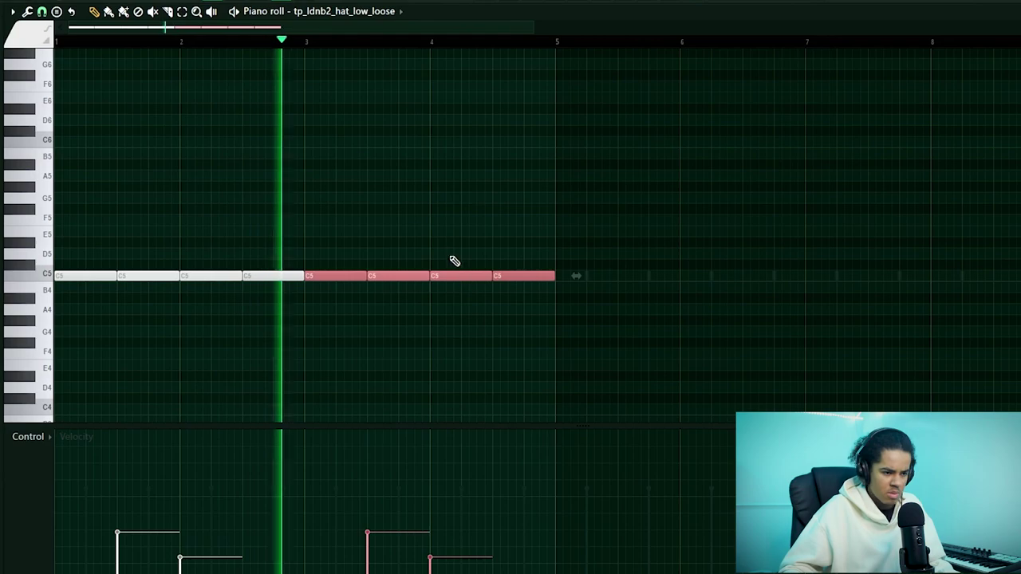
pyautogui.scroll(-3, 427, 94)
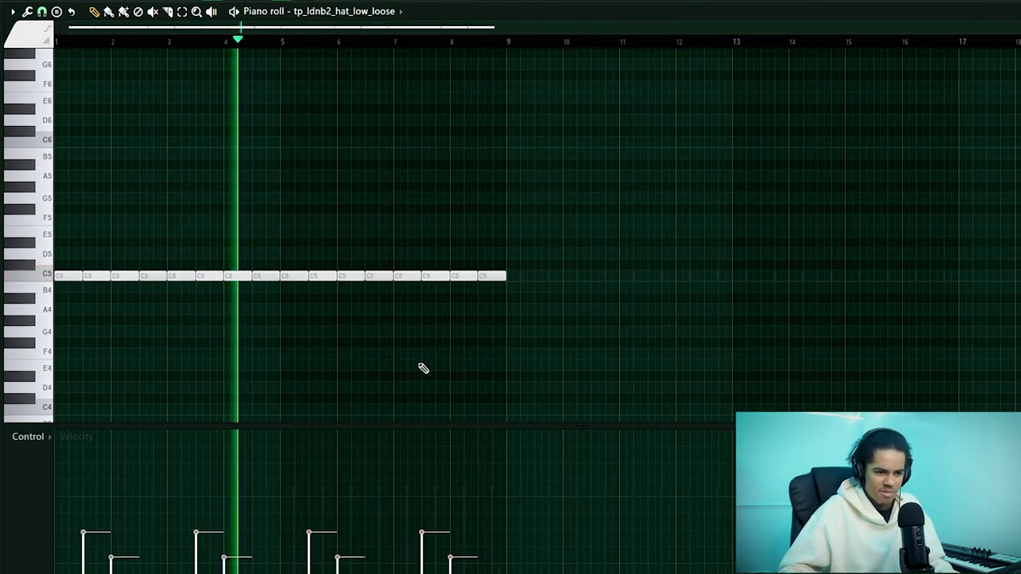
pyautogui.hotkey('ctrl', 'b')
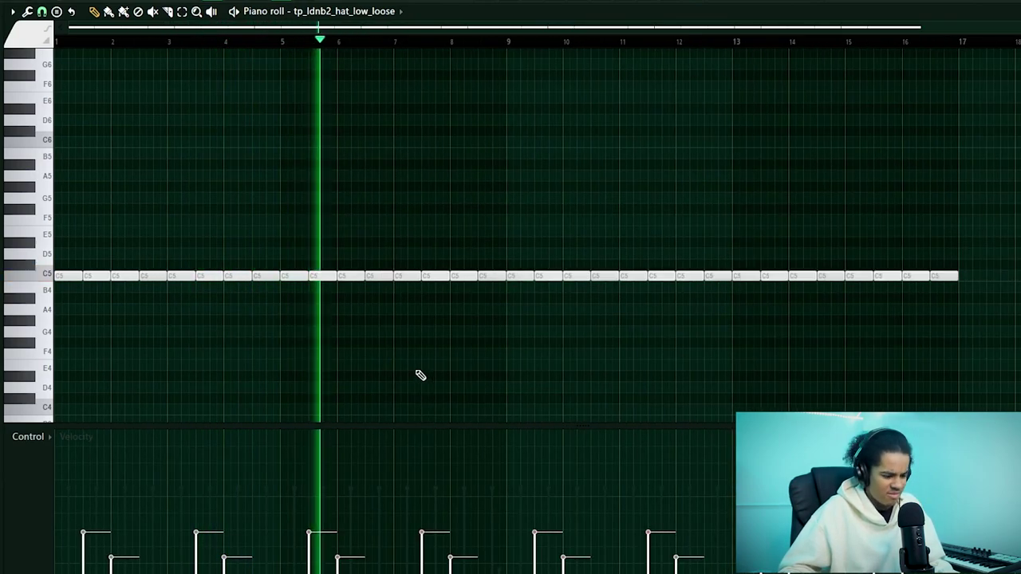
# - Randomize the velocity levels of all the low loose hat notes and deselect them
pyautogui.hotkey('ctrl', 'a')
pyautogui.hotkey('alt', 'r')
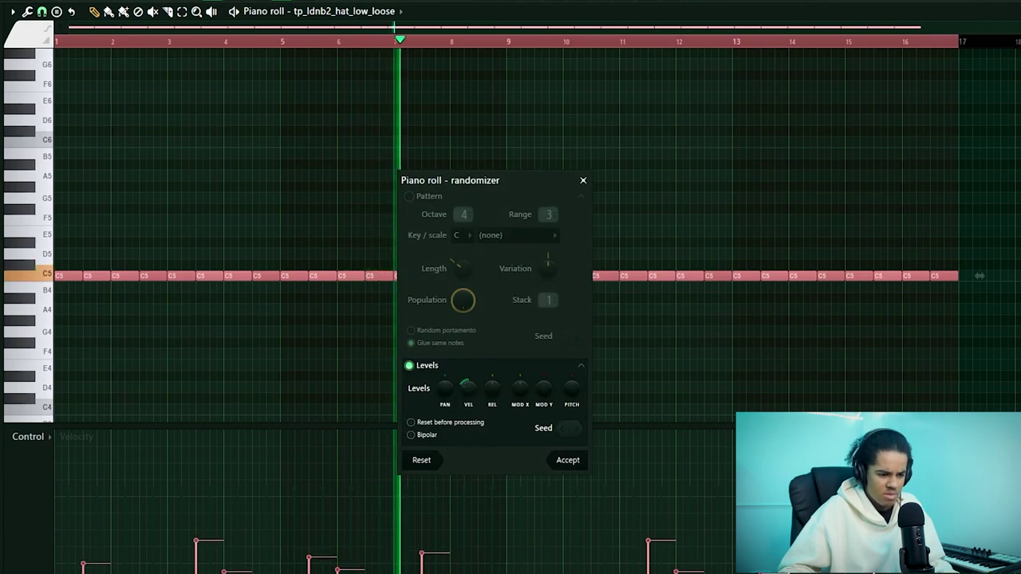
pyautogui.click(567, 461)
pyautogui.hotkey('ctrl', 'd')
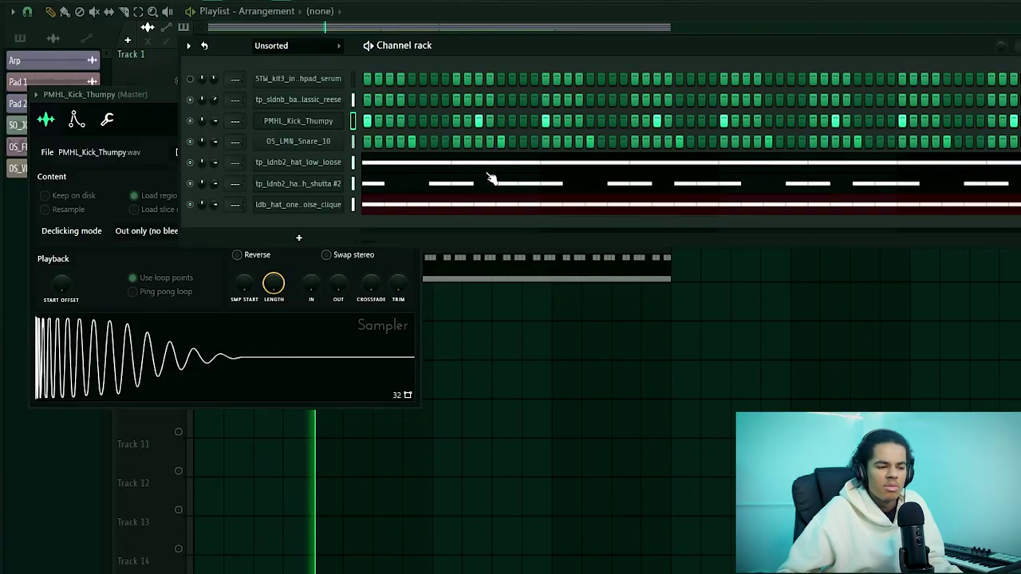
# - Repeat the Kick Thumpy pattern across bars 5 to 8 in its piano roll and select all the kick notes
pyautogui.rightClick(335, 122)
pyautogui.click(370, 121)
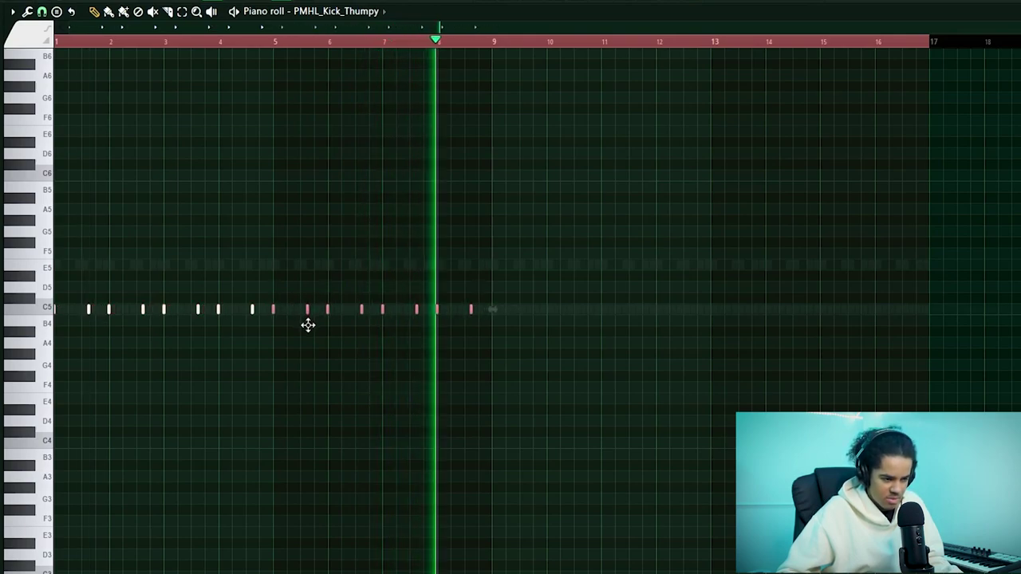
pyautogui.moveTo(565, 390); pyautogui.dragTo(55, 283)
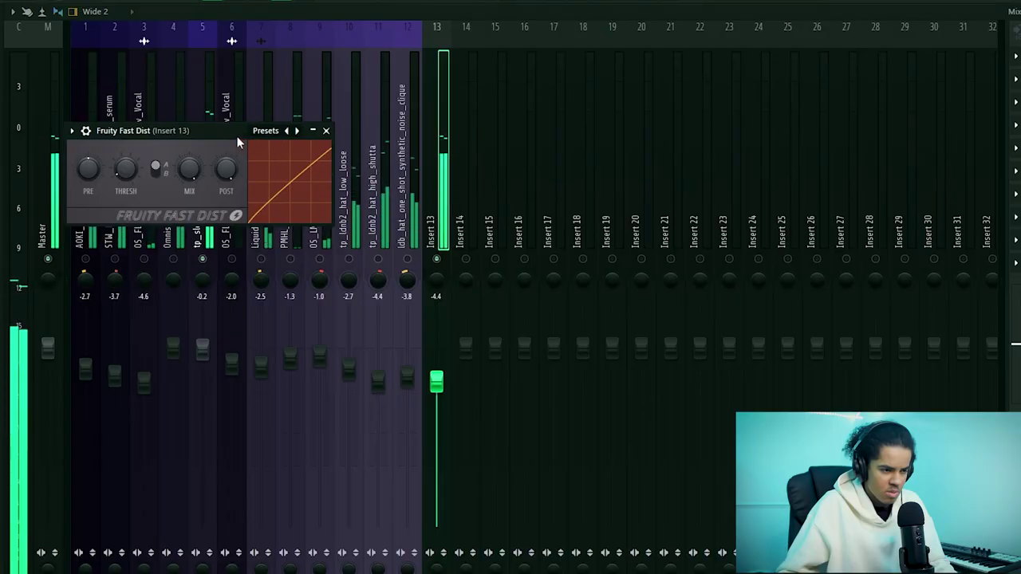
# - Move the Fruity Fast Dist window aside on Insert 13 and slightly lower high-mid band 6 in the equalizer
pyautogui.moveTo(236, 135); pyautogui.dragTo(268, 153)
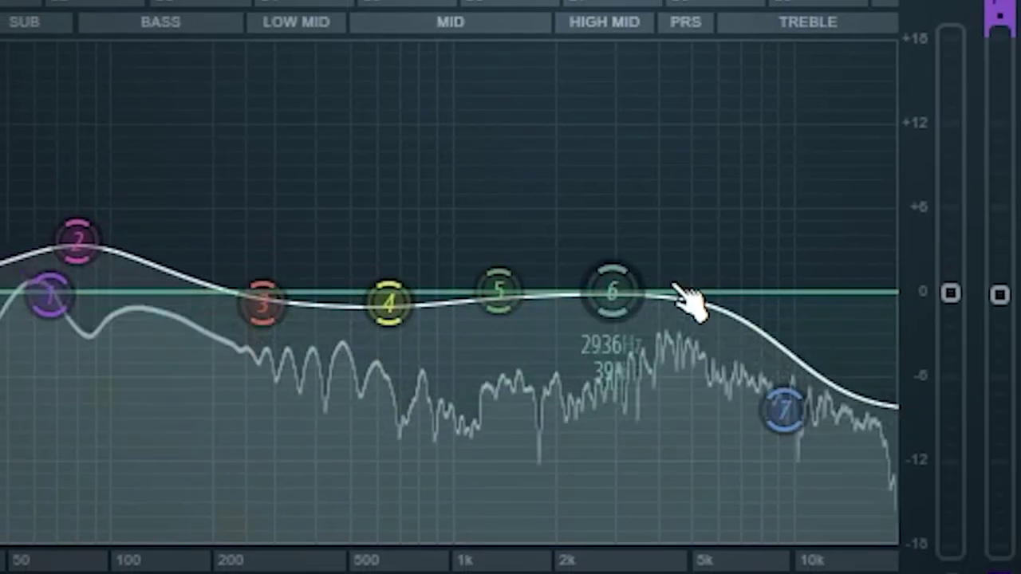
pyautogui.moveTo(612, 293); pyautogui.dragTo(598, 313)
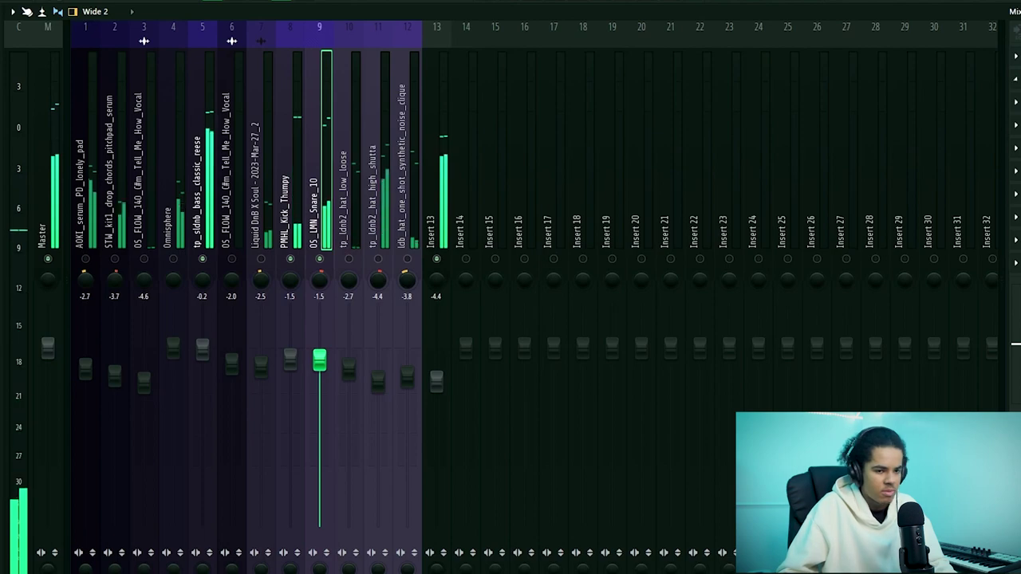
# - Continue the Stretch pattern in the Effectrix sequencer on every fourth step from step 20 onward
pyautogui.click(1018, 79)
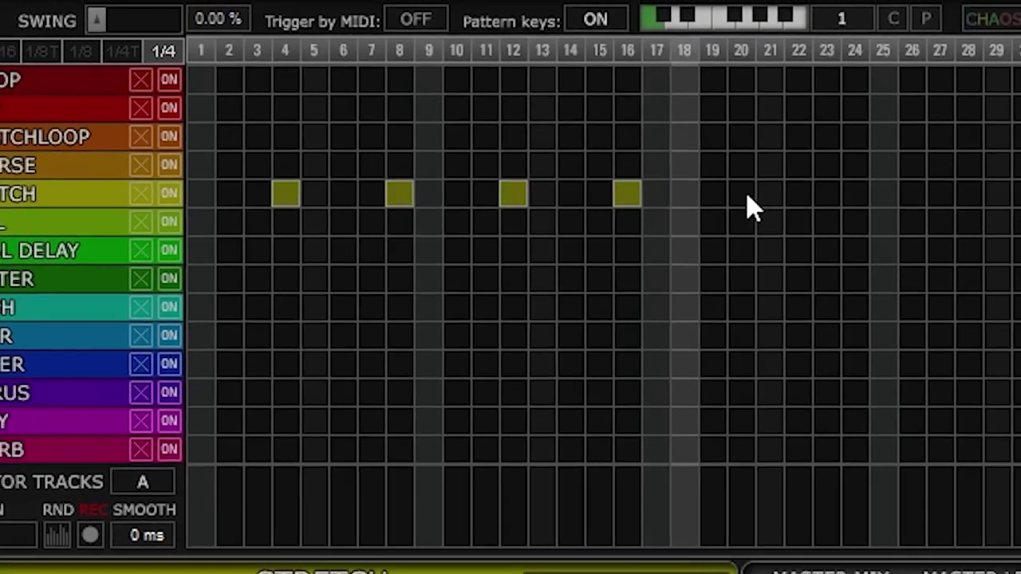
pyautogui.click(746, 191)
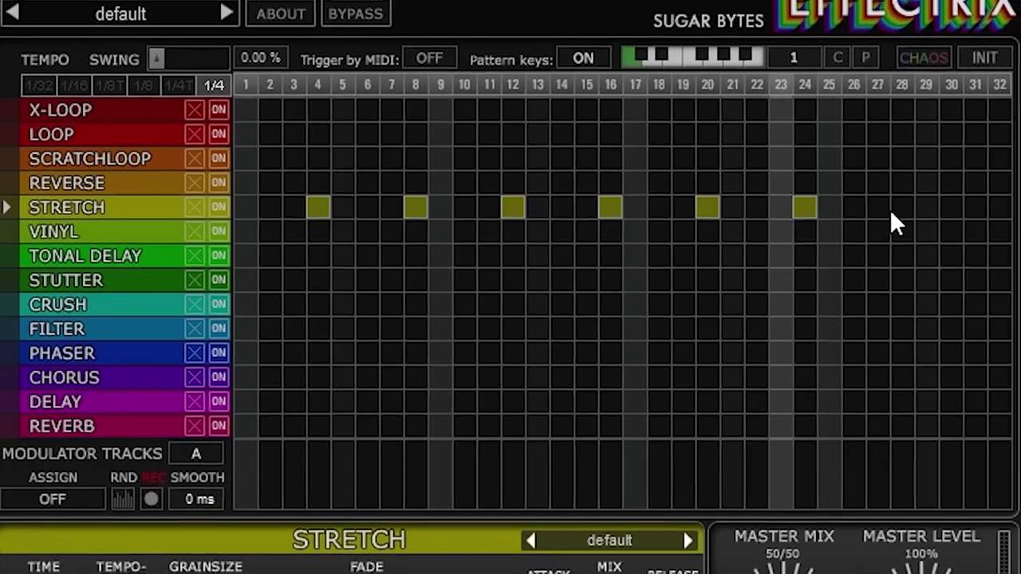
pyautogui.click(923, 203)
pyautogui.click(944, 217)
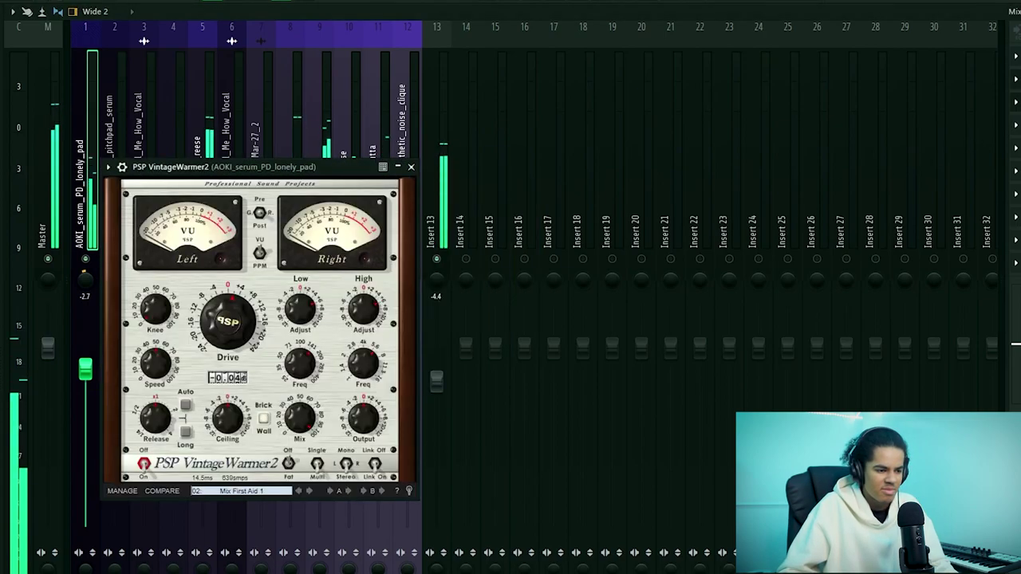
pyautogui.moveTo(329, 176); pyautogui.dragTo(375, 171)
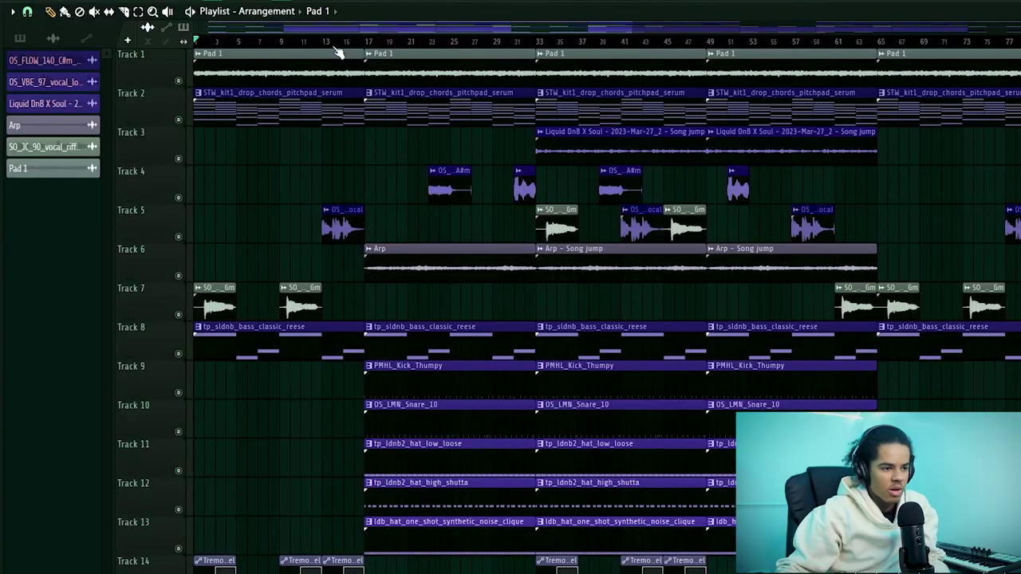
# - Review the intro of the arrangement and inspect the channel settings of the vocal riff clip at bar 9 on Track 7
pyautogui.scroll(3, 298, 271)
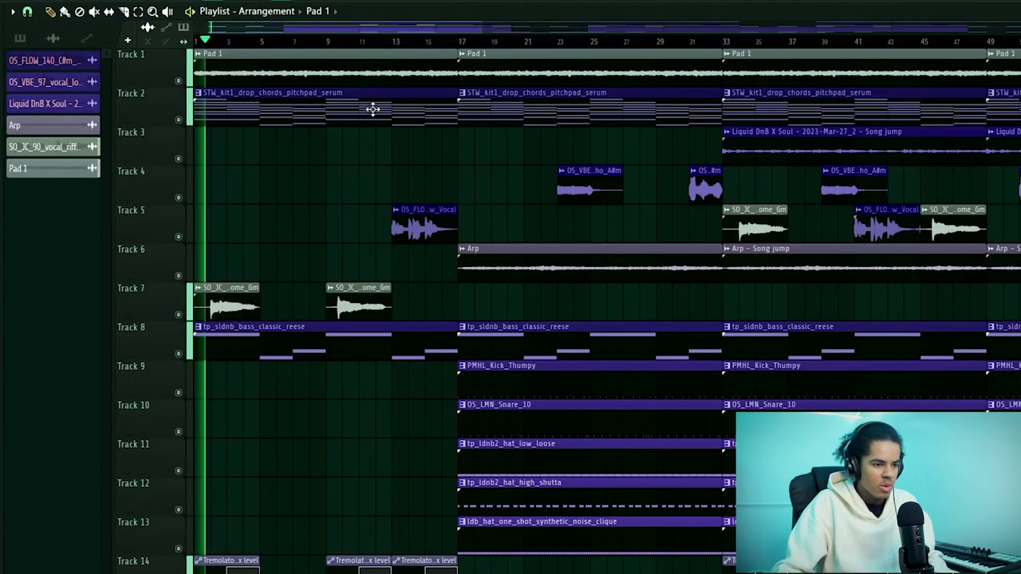
pyautogui.scroll(3, 341, 44)
pyautogui.moveTo(268, 31); pyautogui.dragTo(235, 31)
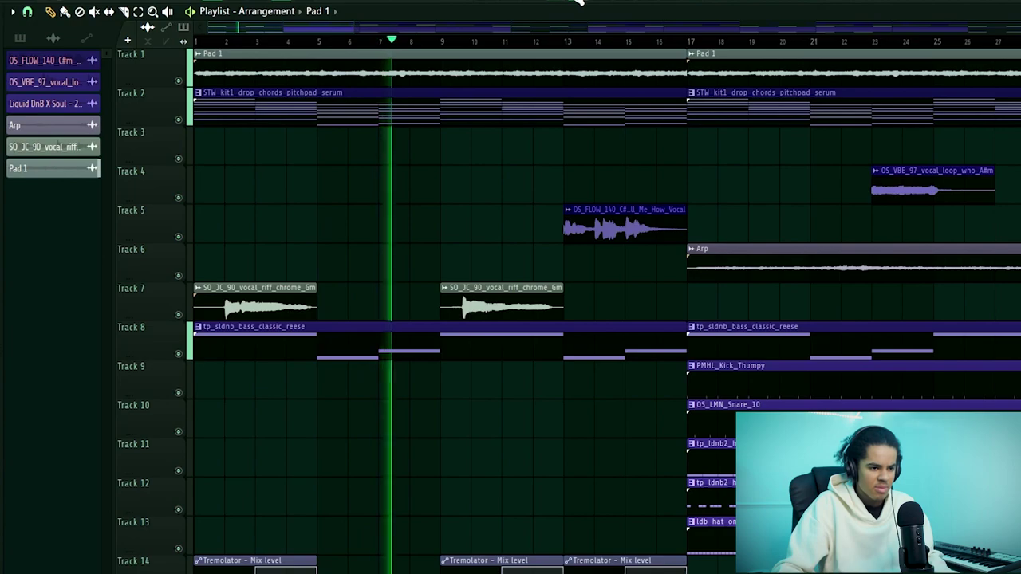
pyautogui.click(579, 0)
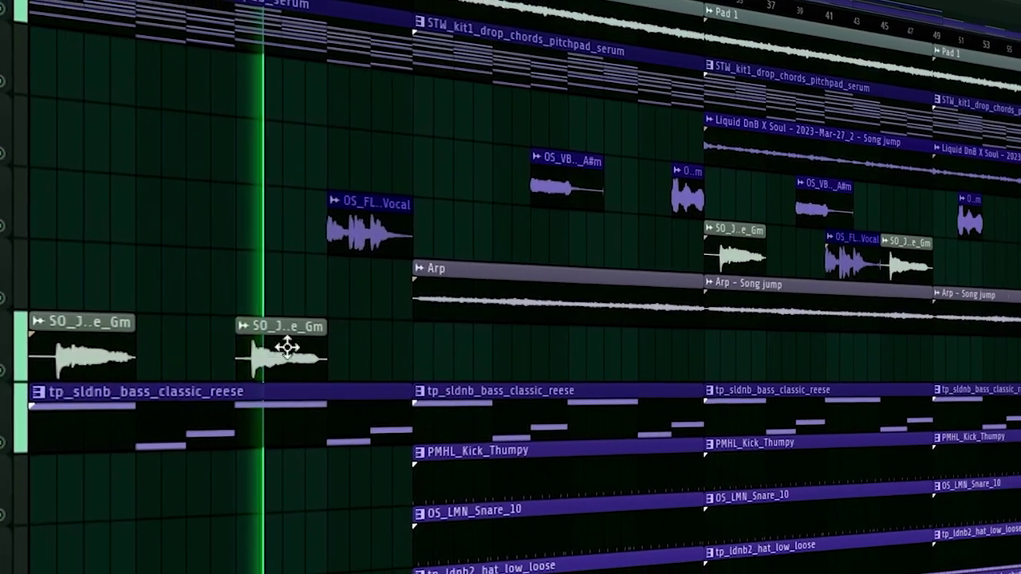
pyautogui.doubleClick(280, 352)
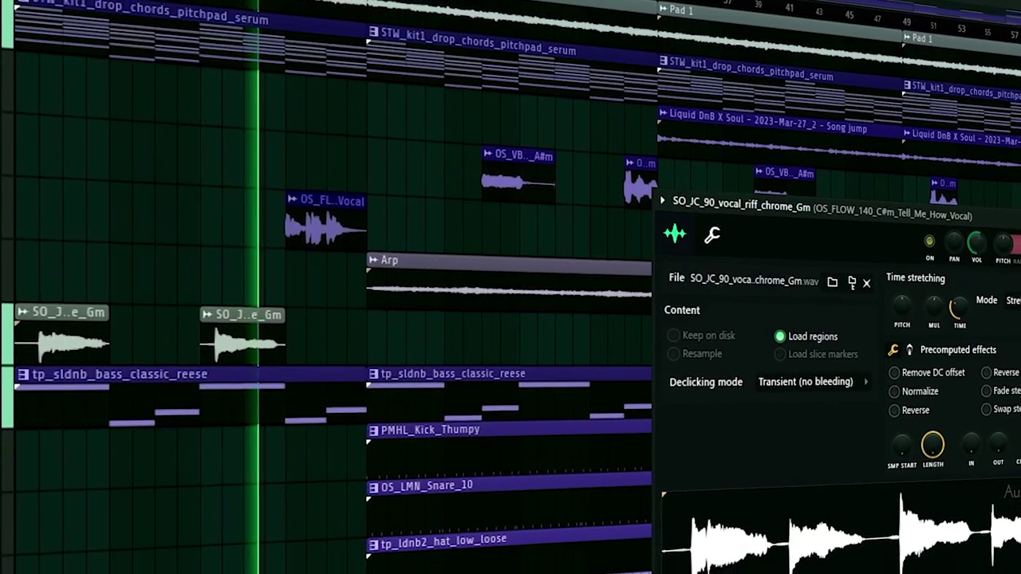
pyautogui.press('Escape')
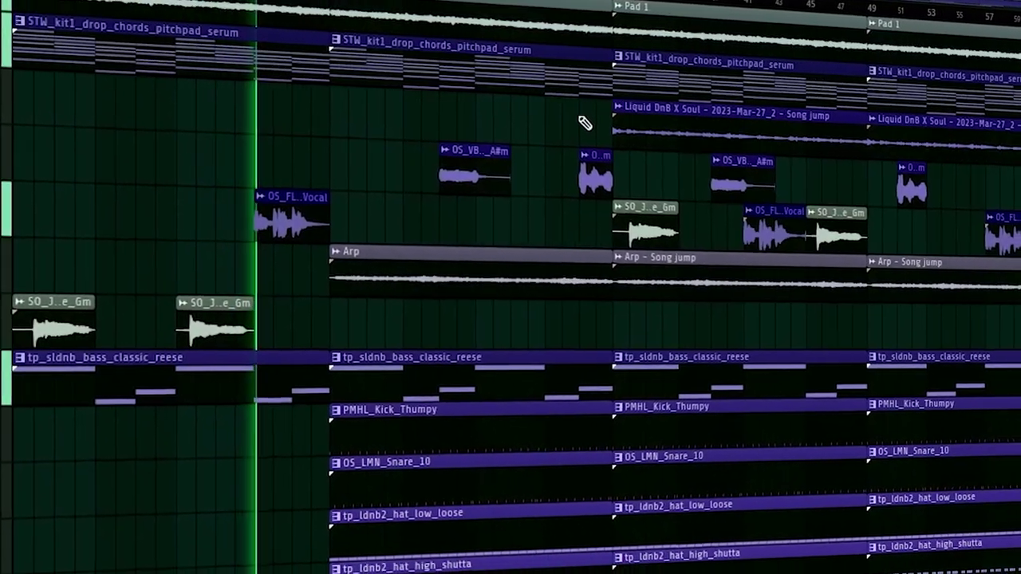